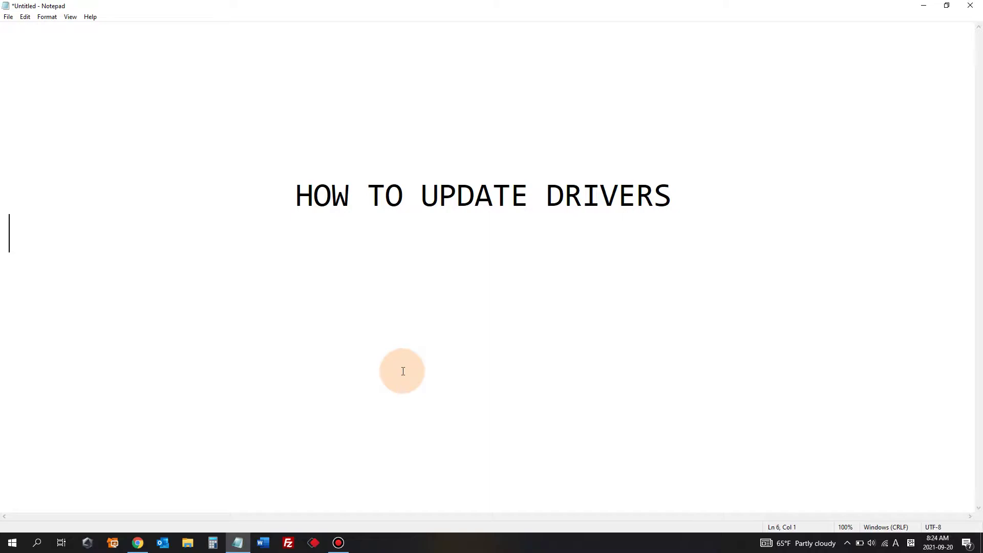
- Bring up the Windows search panel from the taskbar over the driver-update note
left_click(37, 543)
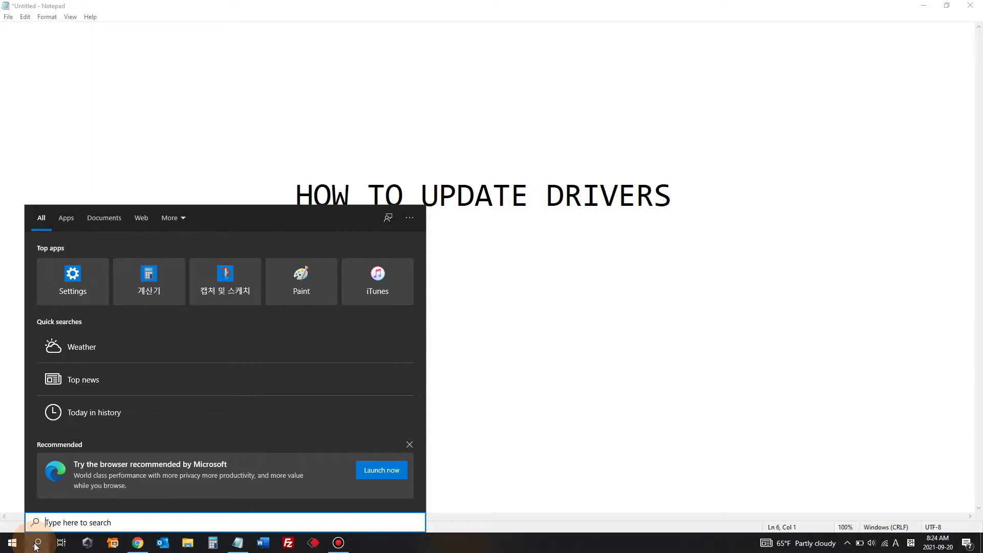
- Search for 'devi' in Windows Search and launch Device Manager
left_click(69, 525)
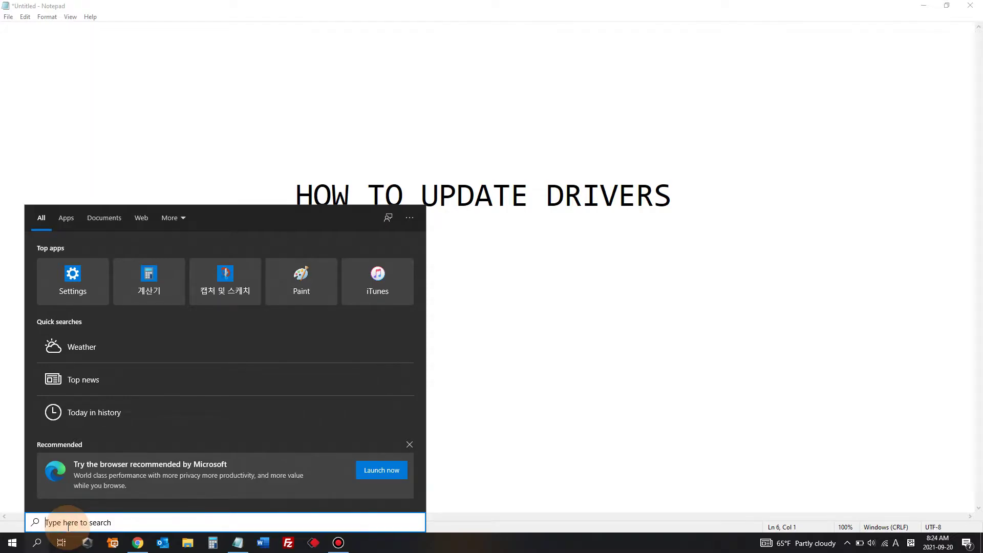
type("devi")
key("Return")
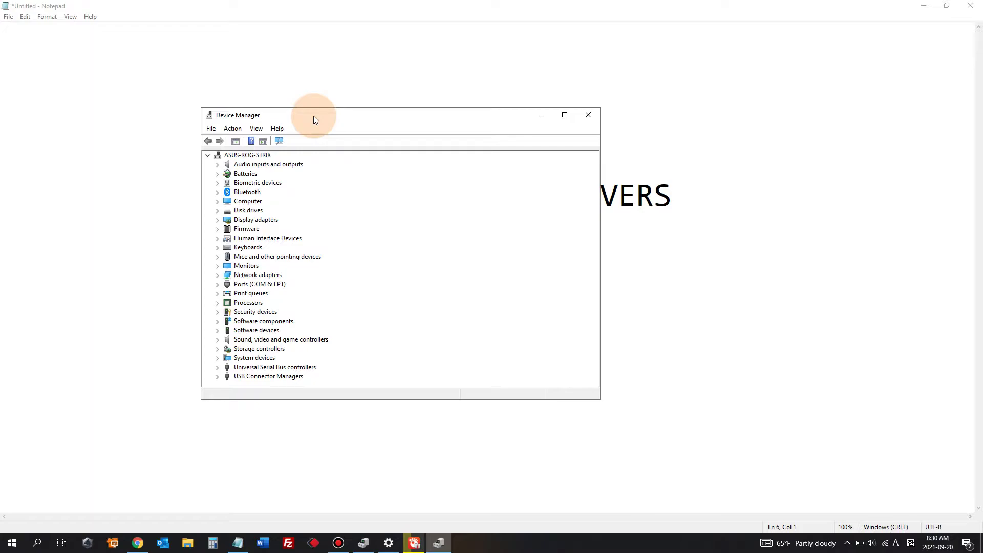
- Expand and collapse Disk drives, Display adapters and Network adapters, then expand Processors
double_click(251, 211)
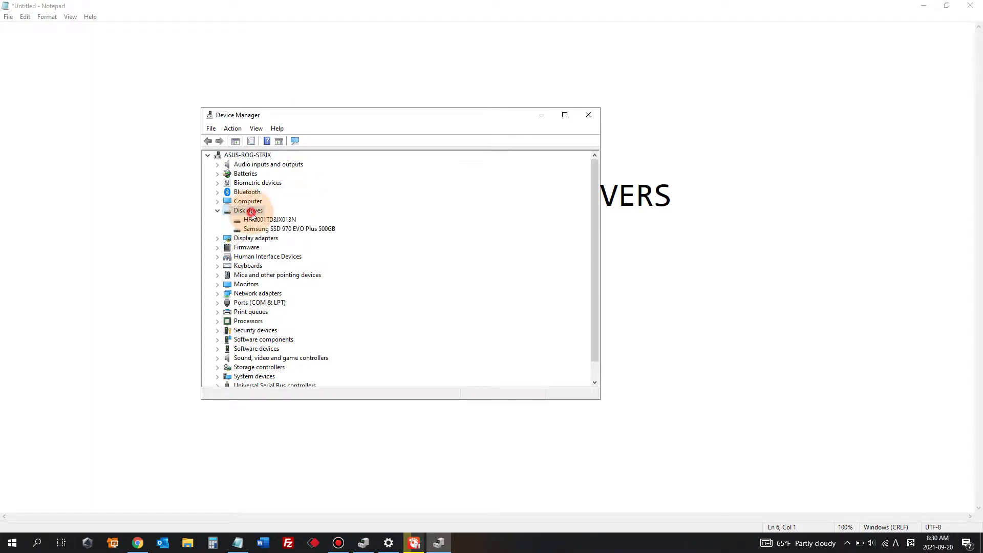
double_click(249, 211)
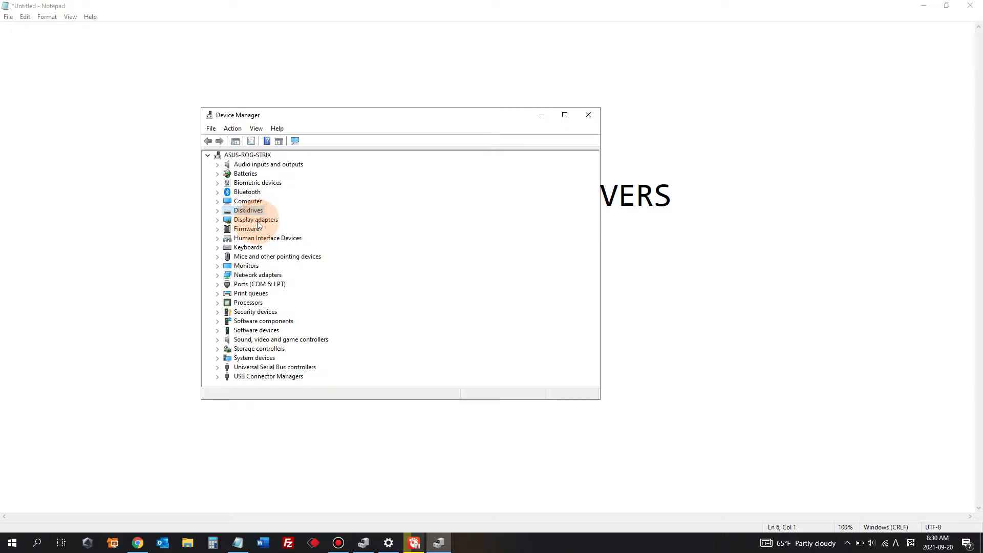
double_click(256, 221)
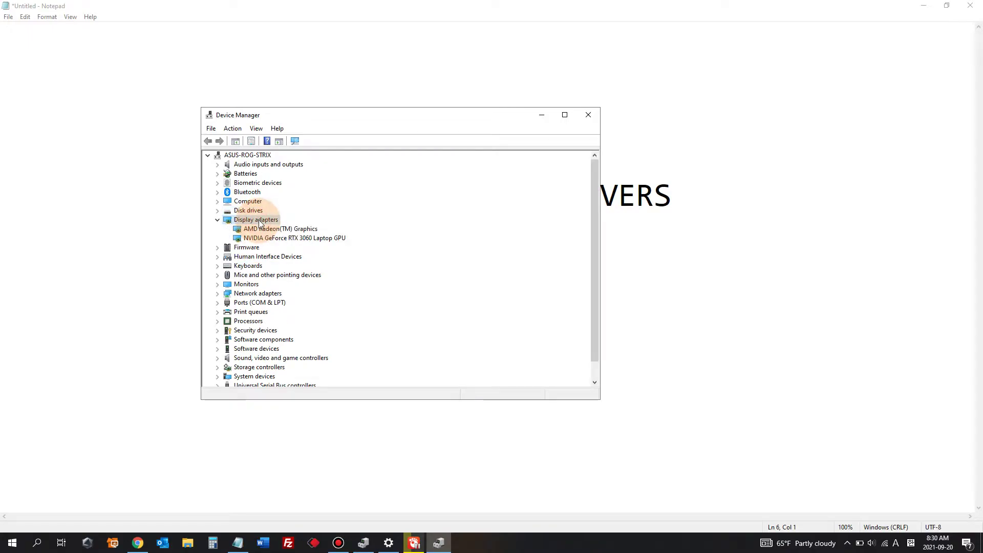
double_click(260, 222)
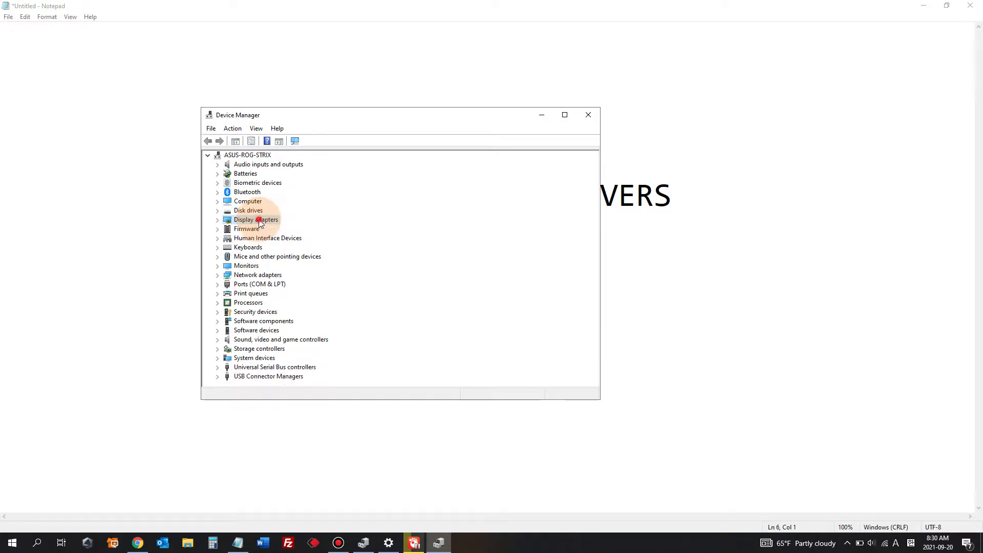
double_click(258, 276)
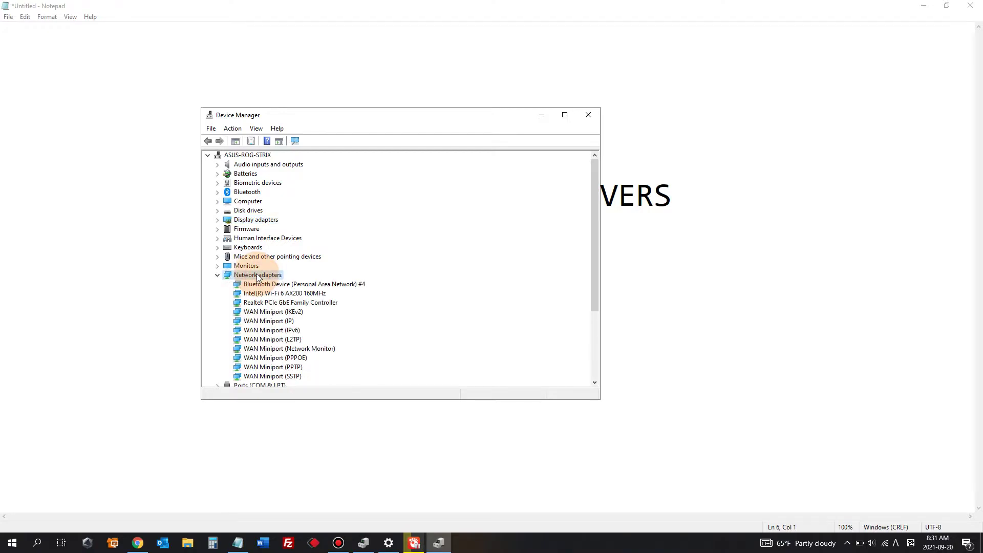
double_click(259, 276)
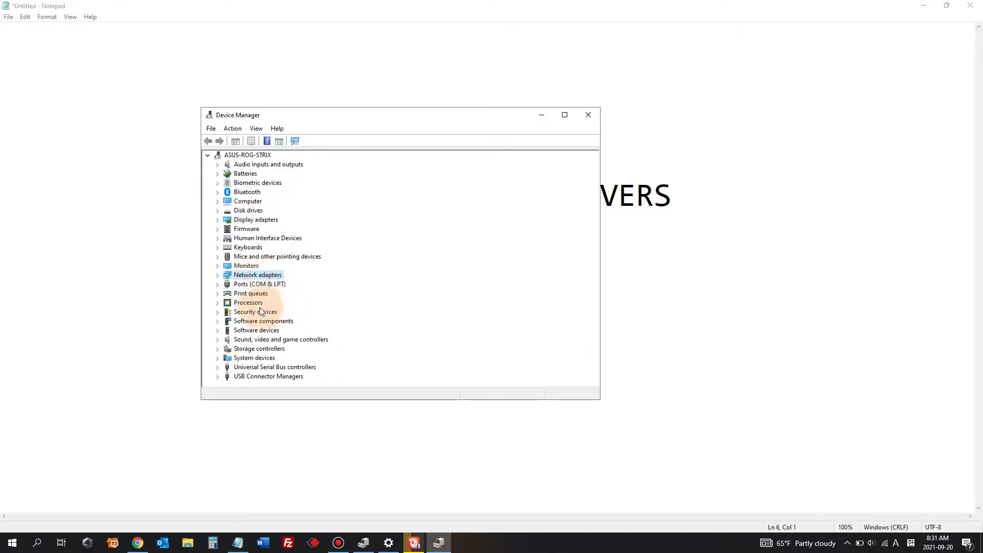
double_click(259, 303)
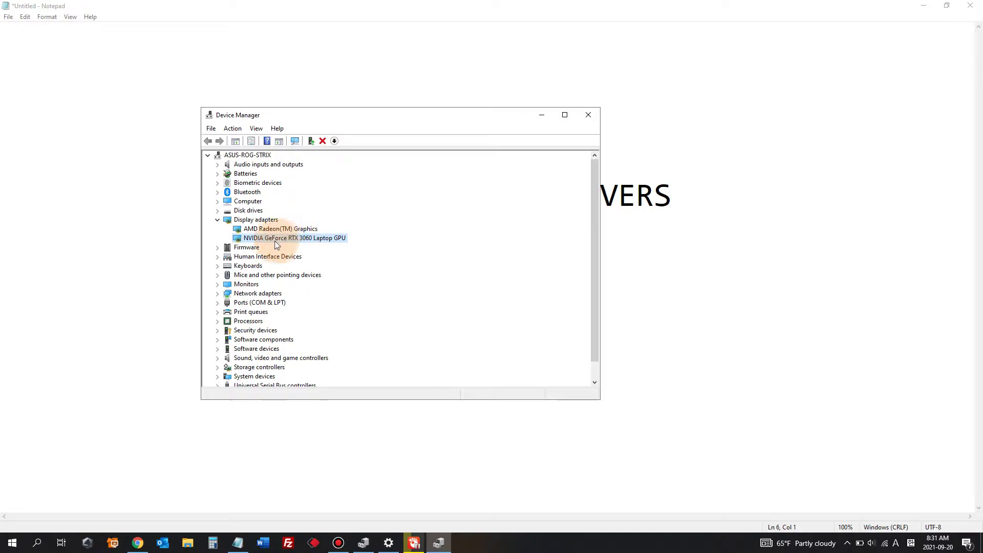
- Run Update driver on the NVIDIA GeForce RTX 3060 Laptop GPU, letting Windows search automatically
right_click(301, 241)
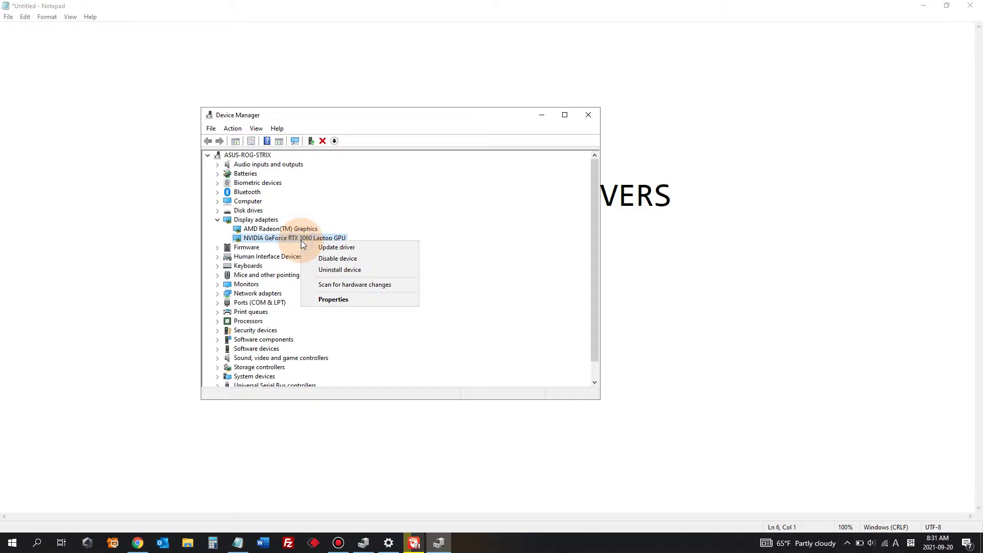
left_click(396, 251)
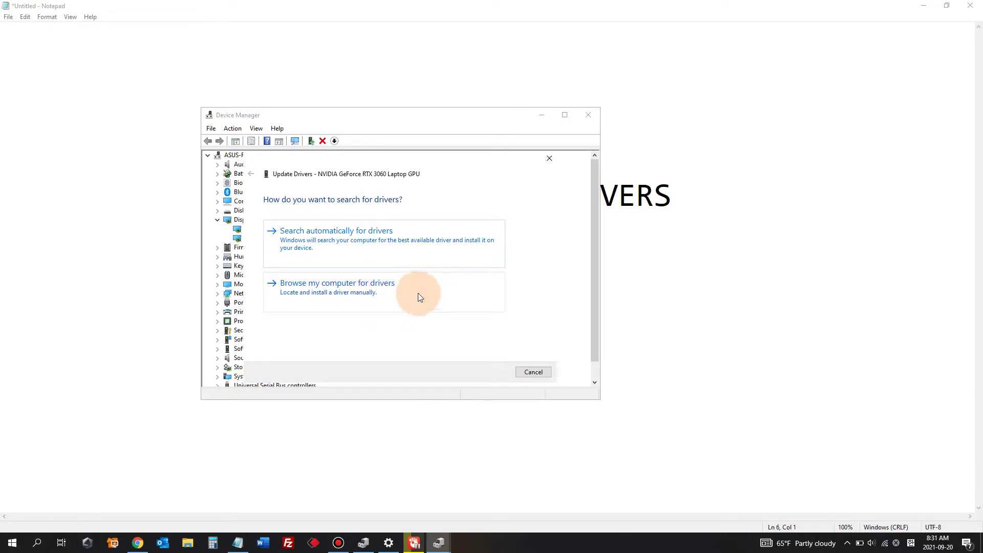
left_click(300, 244)
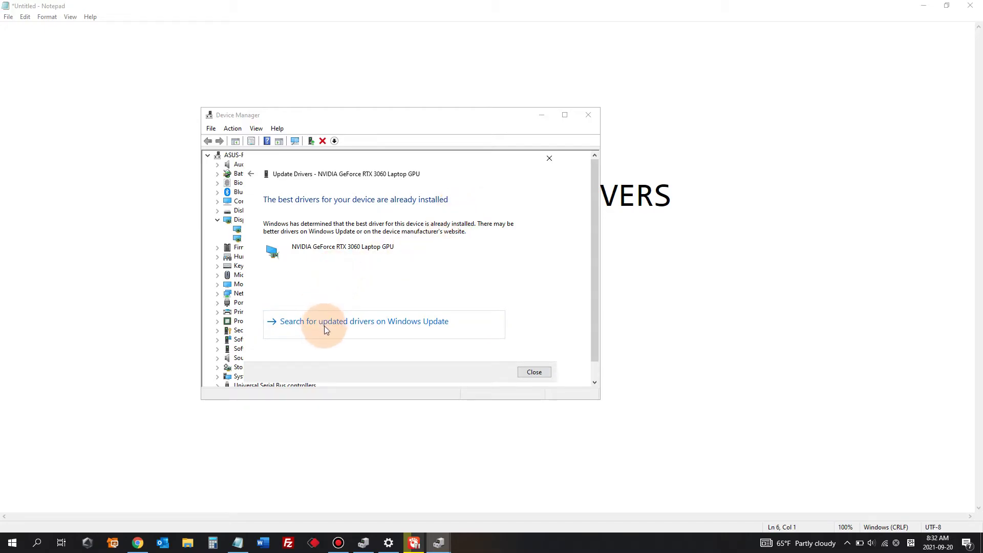
- Open Windows Update from the dialog to look for newer NVIDIA drivers
left_click(382, 336)
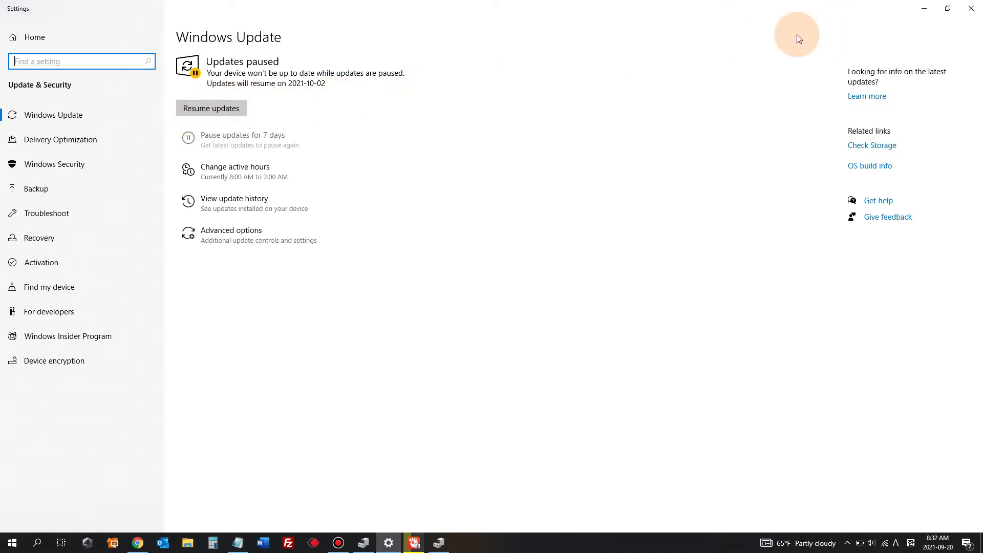
- Close the Windows Update settings window showing updates paused until 2021-10-02
left_click(970, 8)
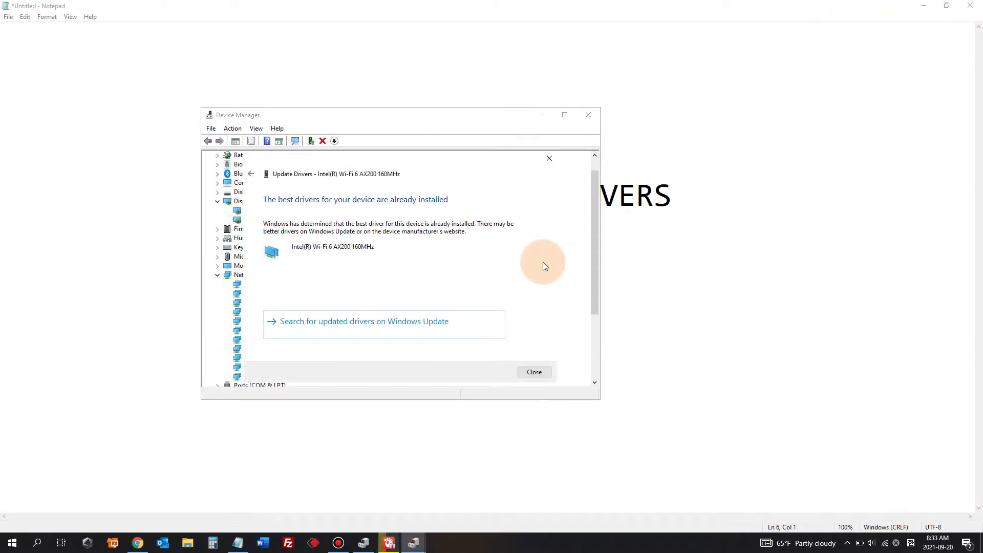
- Close the Update Drivers dialog and Device Manager
left_click(587, 114)
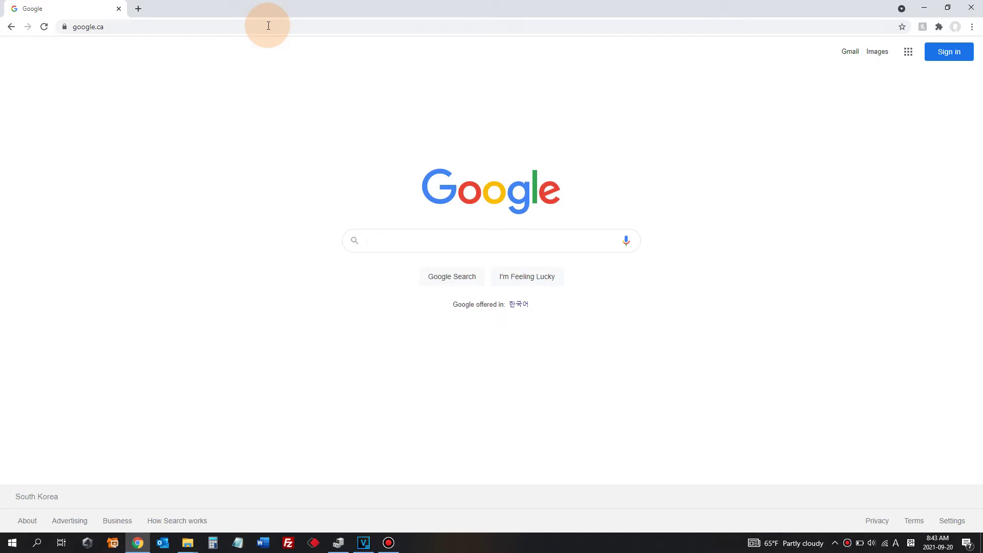
type("ad")
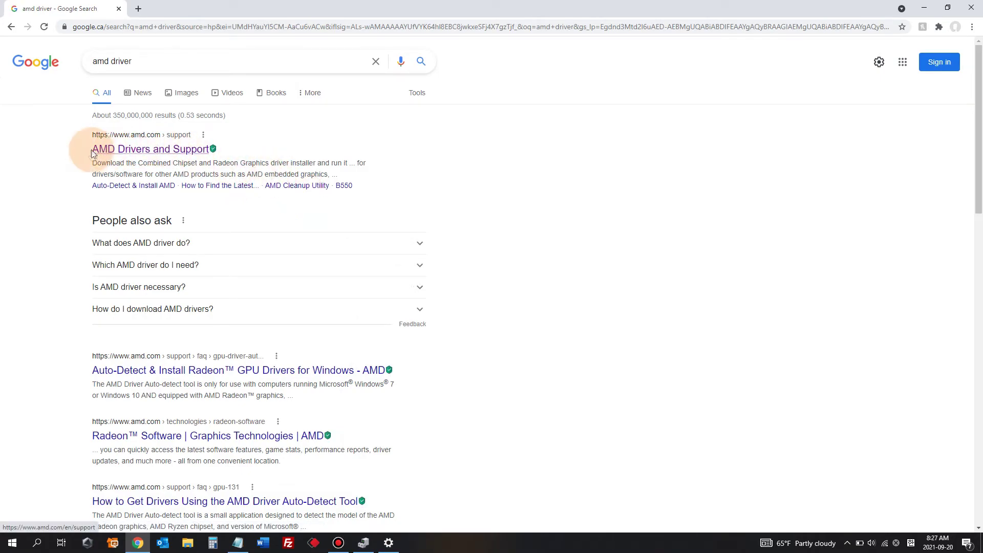
- Open the 'AMD Drivers and Support' result from the 'amd driver' Google search
left_click(159, 149)
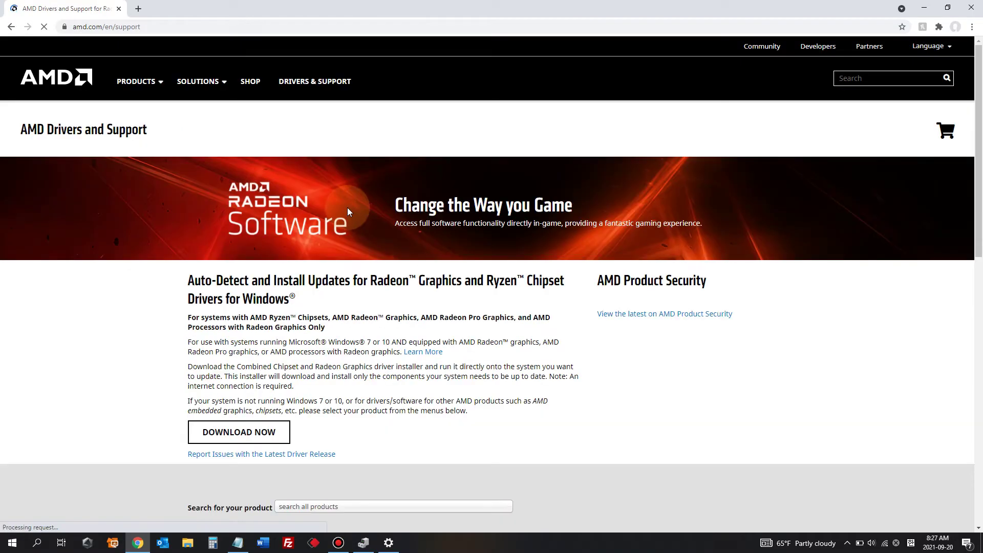
scroll(417, 289, "down", 3)
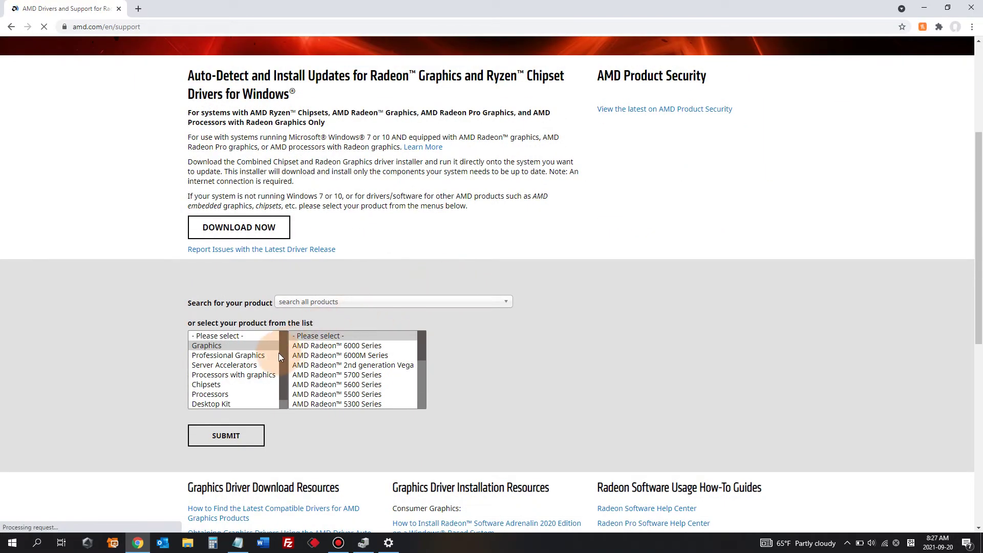
- Settle on Processors as the product category after trying Professional Graphics, Chipsets and others
left_click(250, 357)
left_click(219, 346)
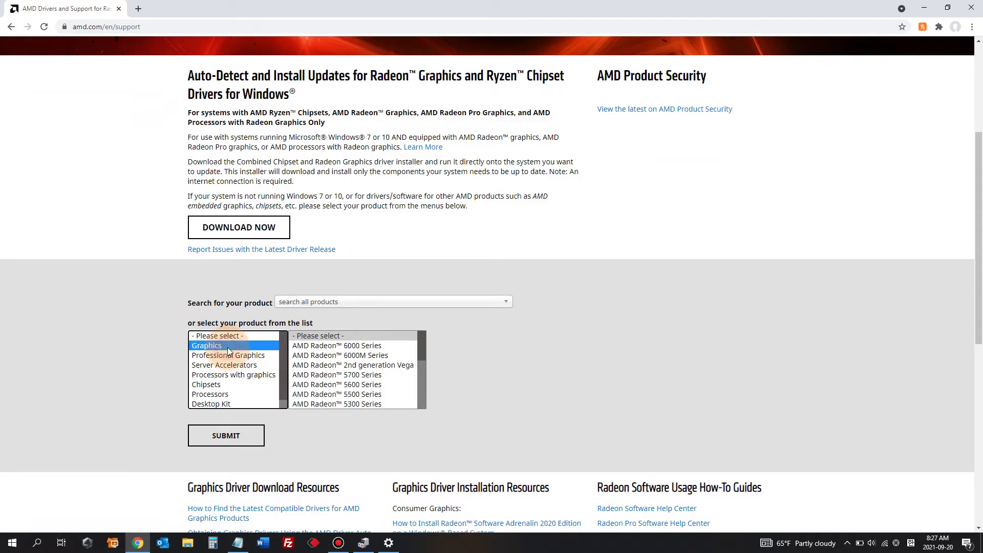
left_click(217, 386)
left_click(224, 394)
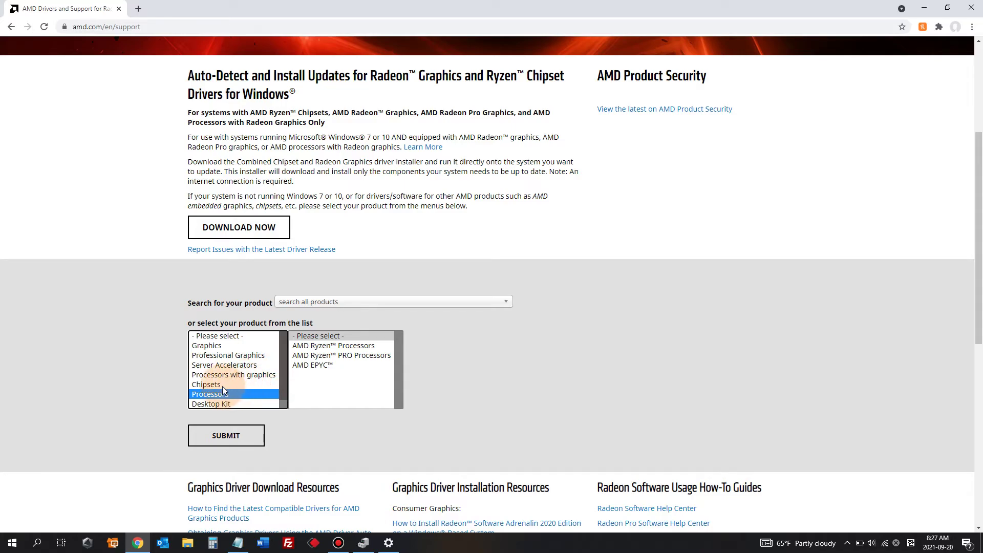
left_click(223, 375)
left_click(228, 394)
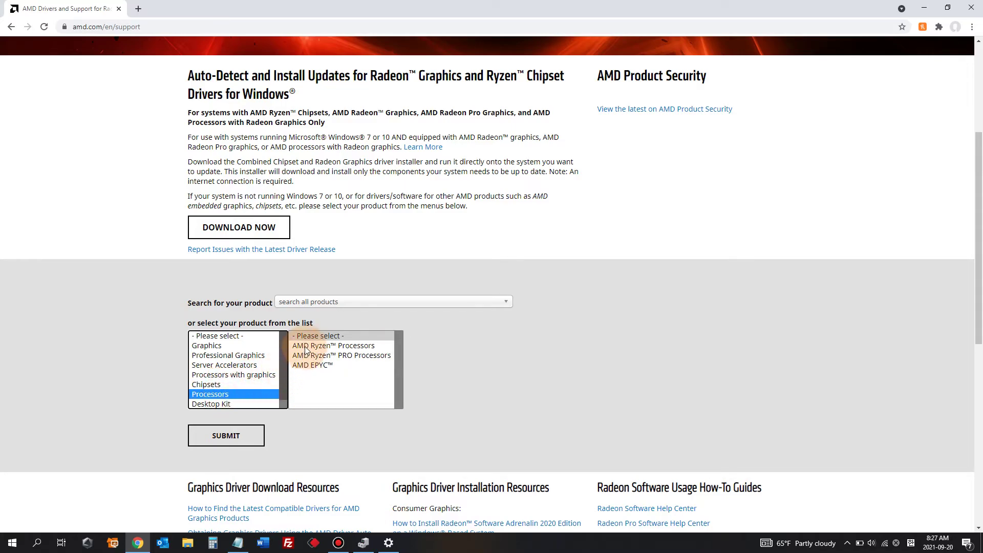
- Choose AMD Ryzen PRO Processors as the processor family
left_click(320, 347)
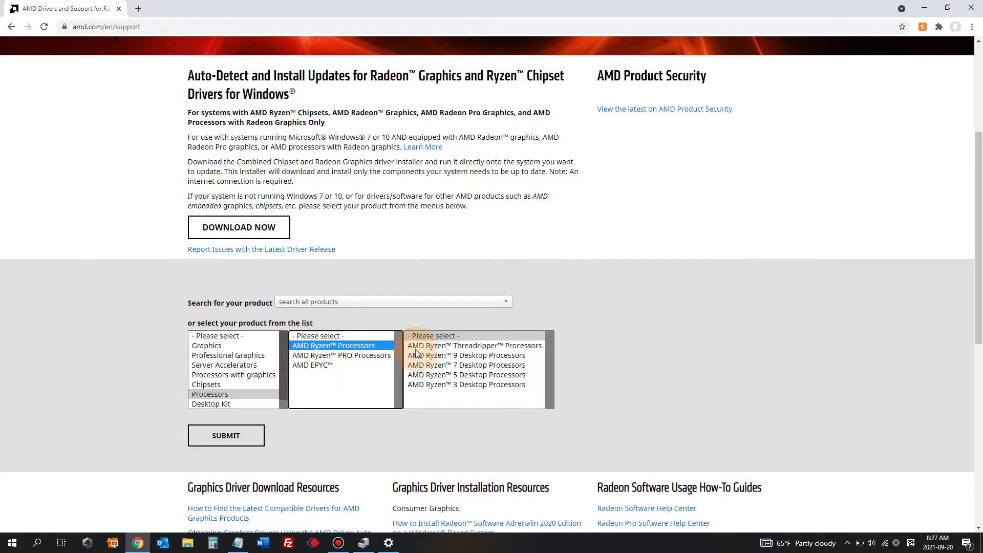
left_click(460, 356)
left_click(342, 356)
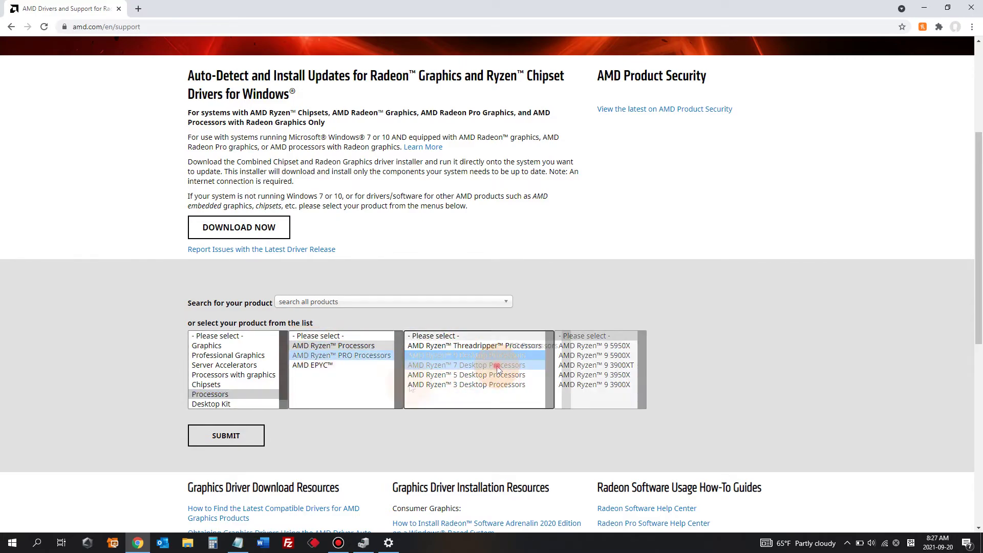